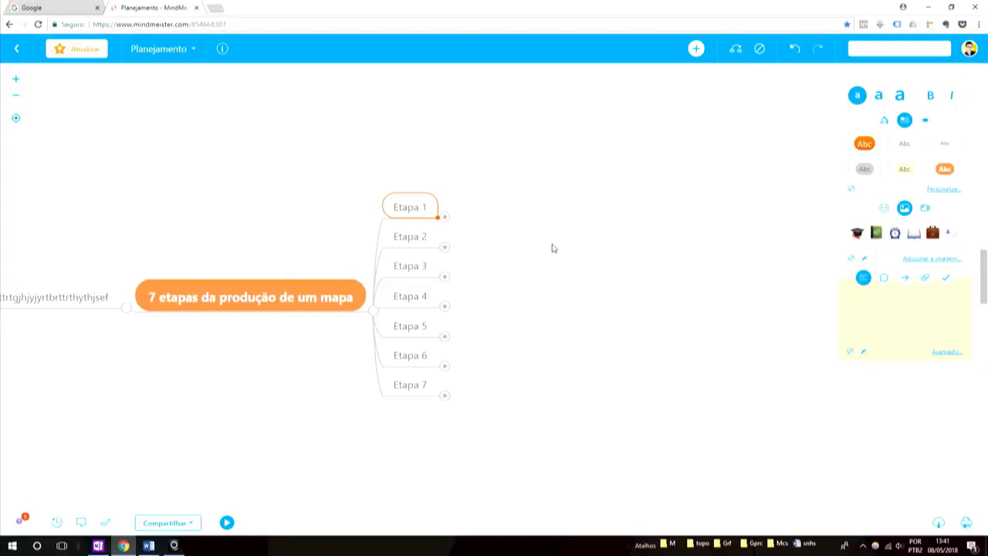
Expand the Etapa 1 branch and its Mindmeister topic to reveal their subtopics.
drag(558, 252, 535, 290)
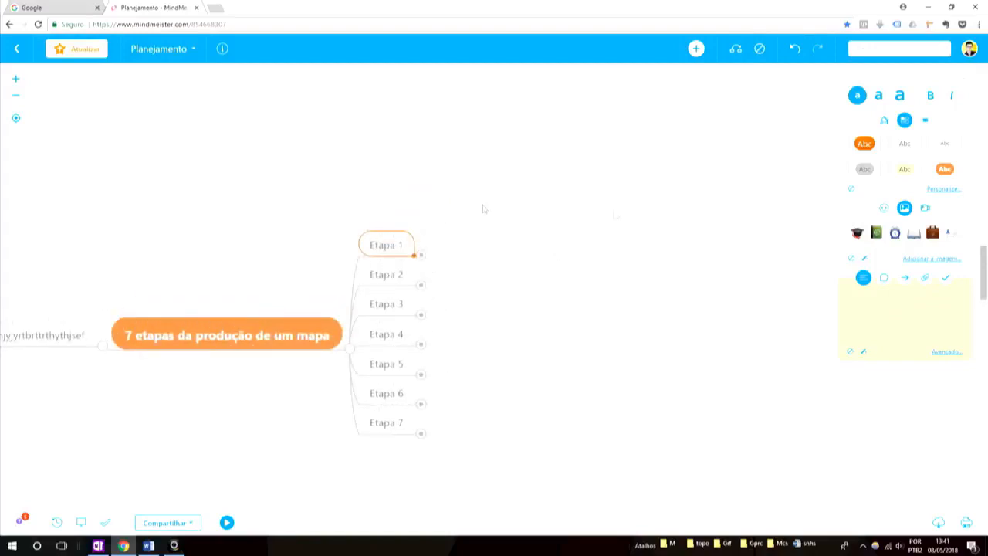
click(406, 250)
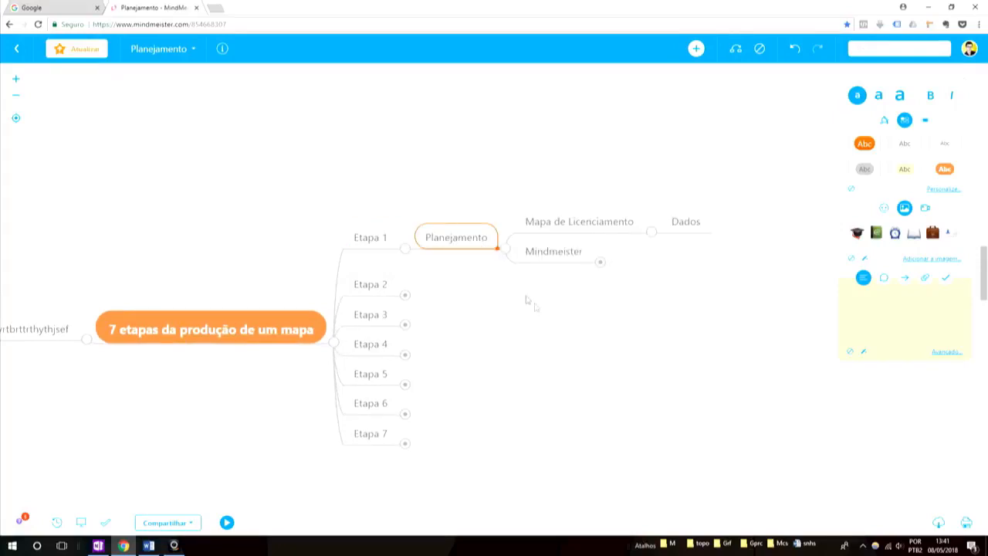
click(529, 229)
click(539, 256)
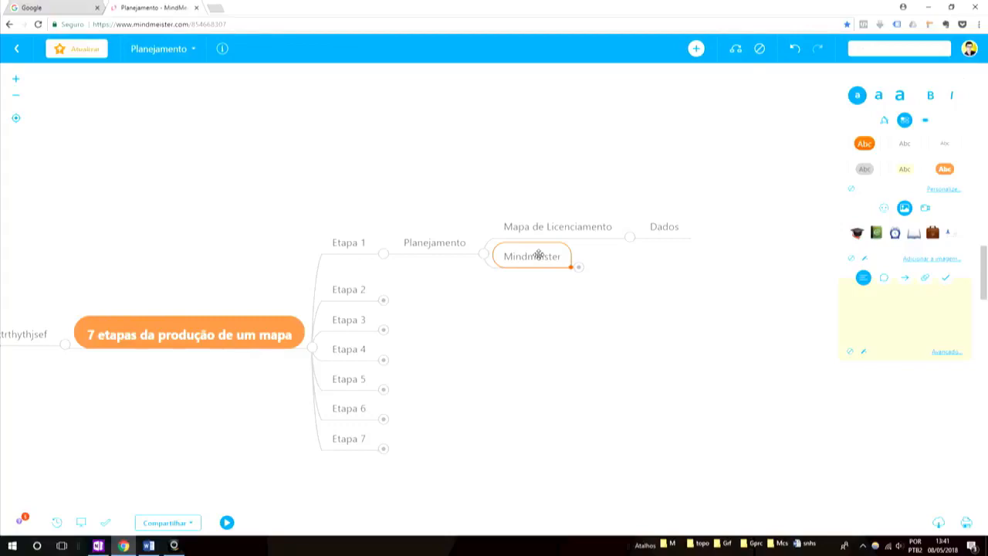
click(444, 244)
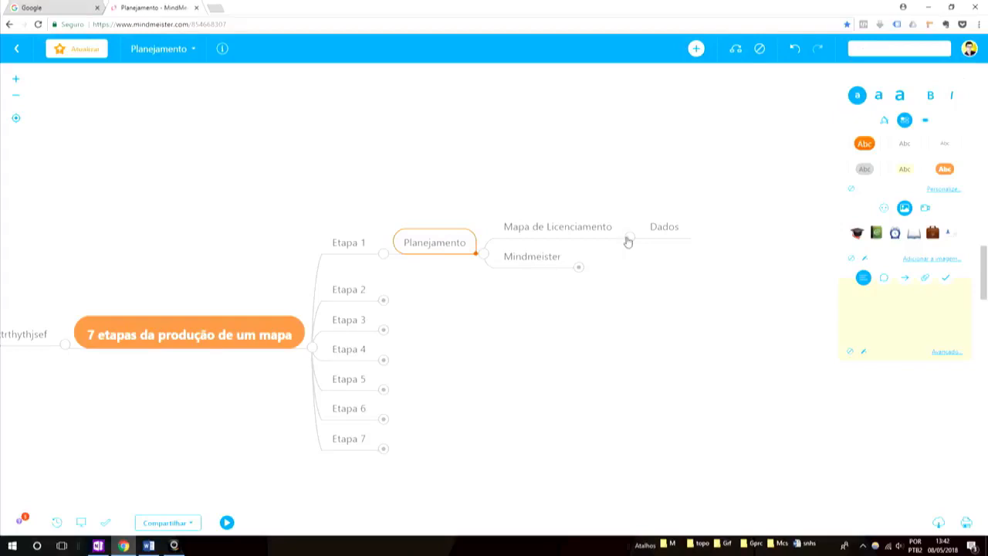
click(580, 268)
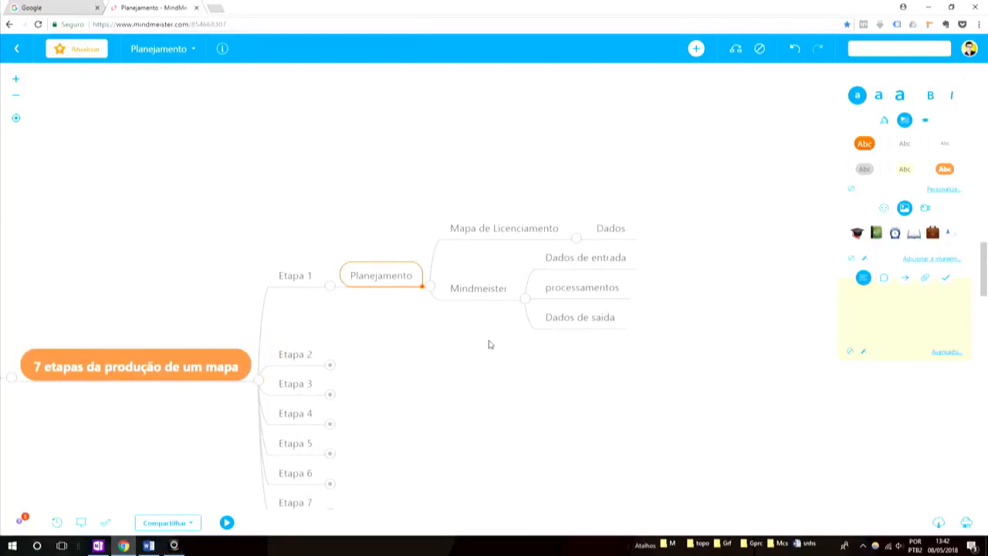
Examine the input data, processing and output data subtopics of Mindmeister within the Planejamento branch.
click(562, 322)
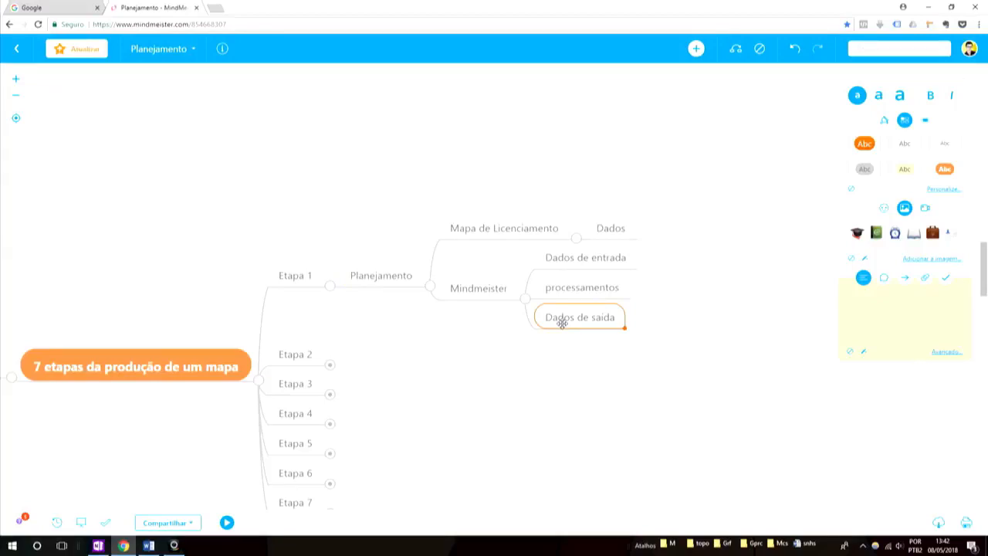
click(567, 291)
click(569, 261)
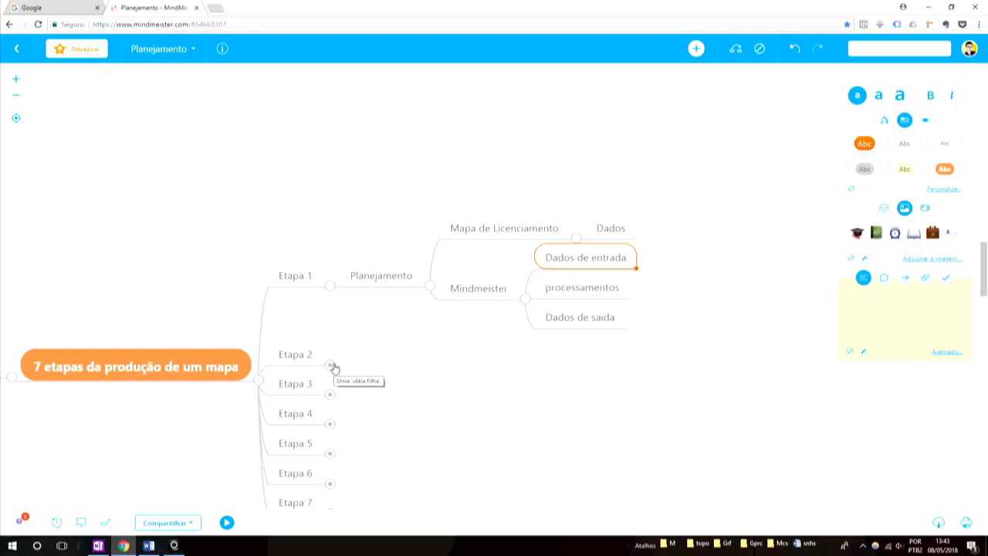
drag(428, 335, 289, 330)
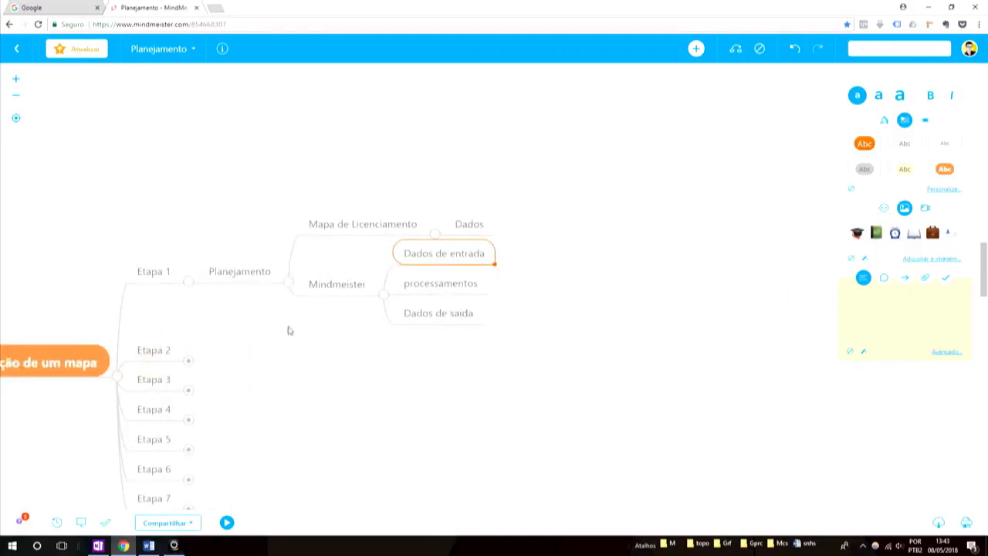
click(261, 279)
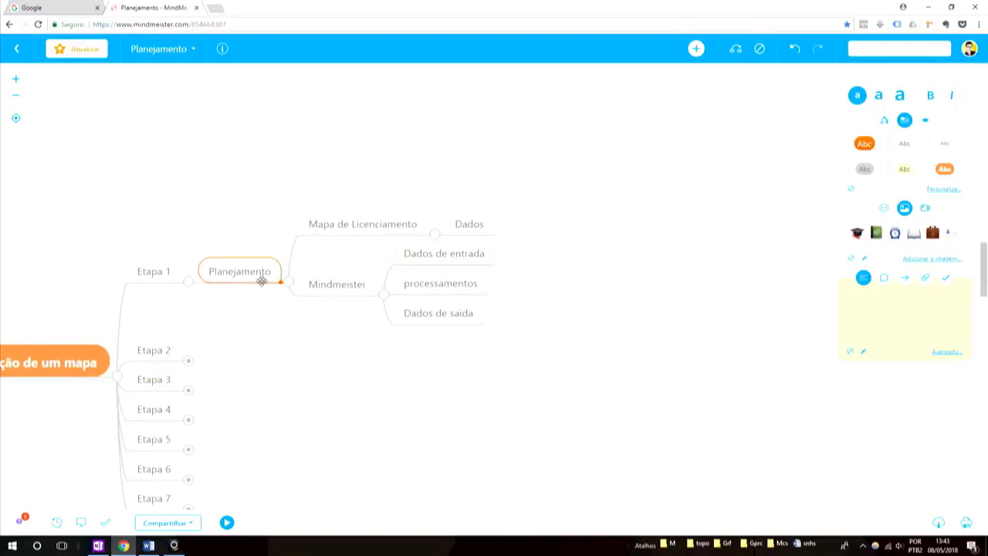
click(411, 319)
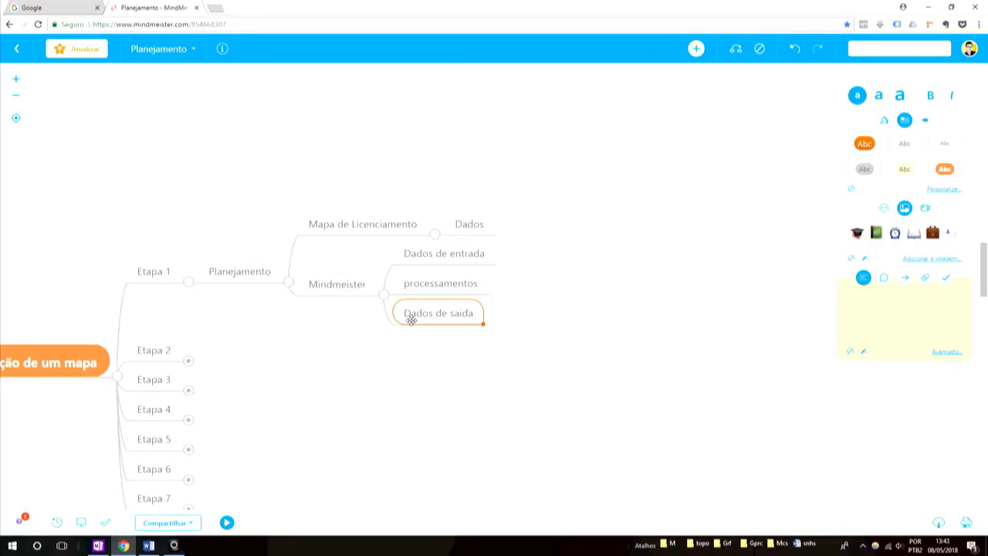
click(457, 288)
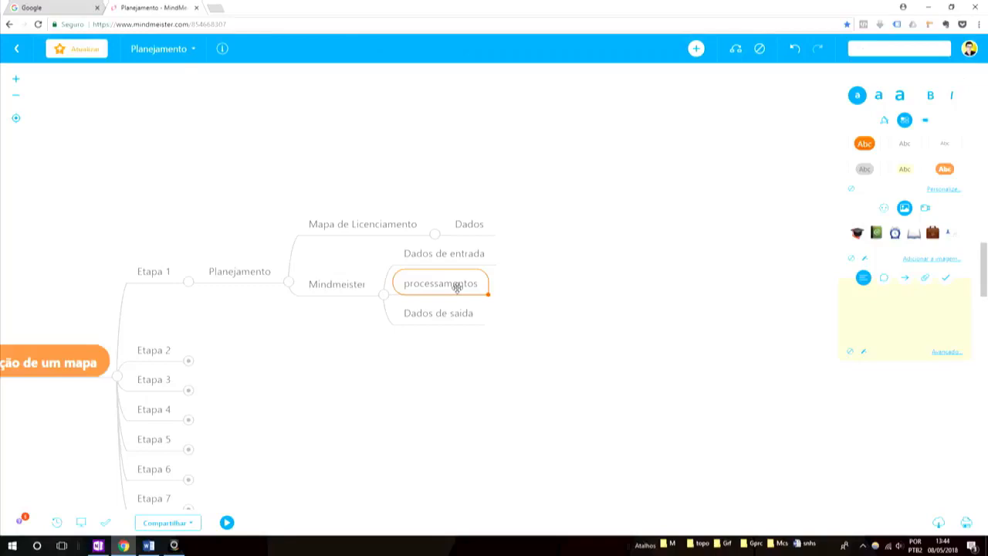
click(442, 252)
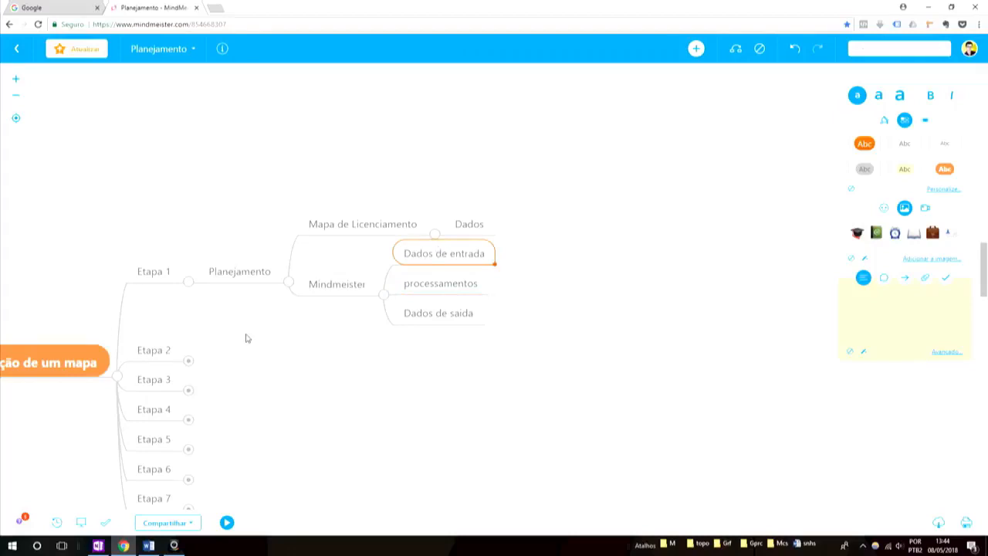
Add a subtopic named "Mapa para licenciamento ambiental" under the Mindmeister topic.
drag(244, 337, 250, 302)
click(351, 250)
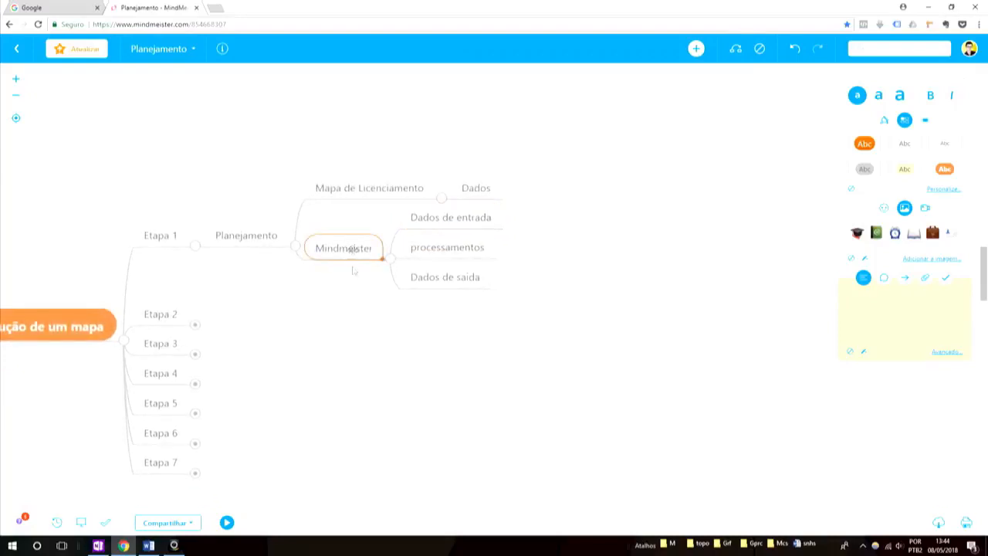
drag(345, 281, 319, 289)
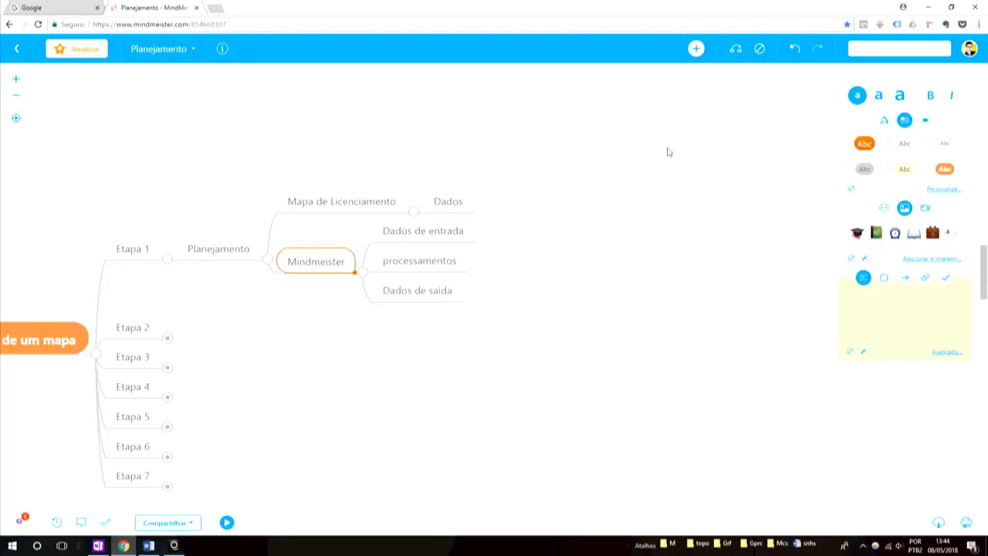
click(697, 50)
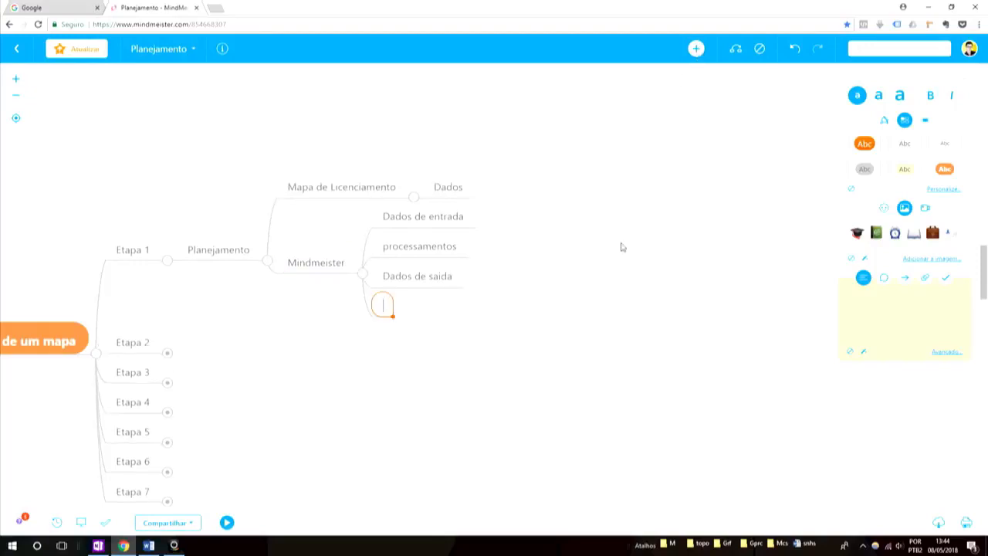
text(Mapa para licen)
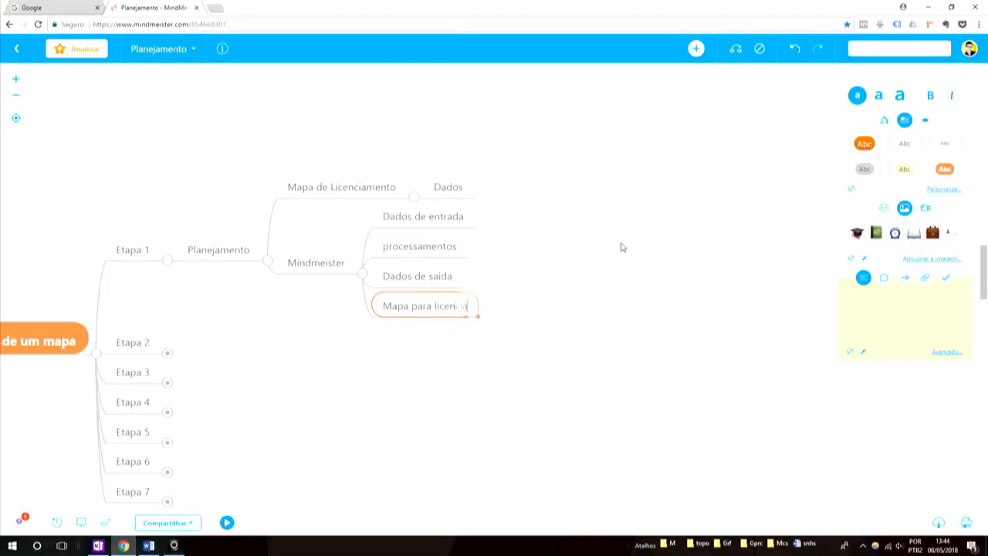
text(ciamento ambin)
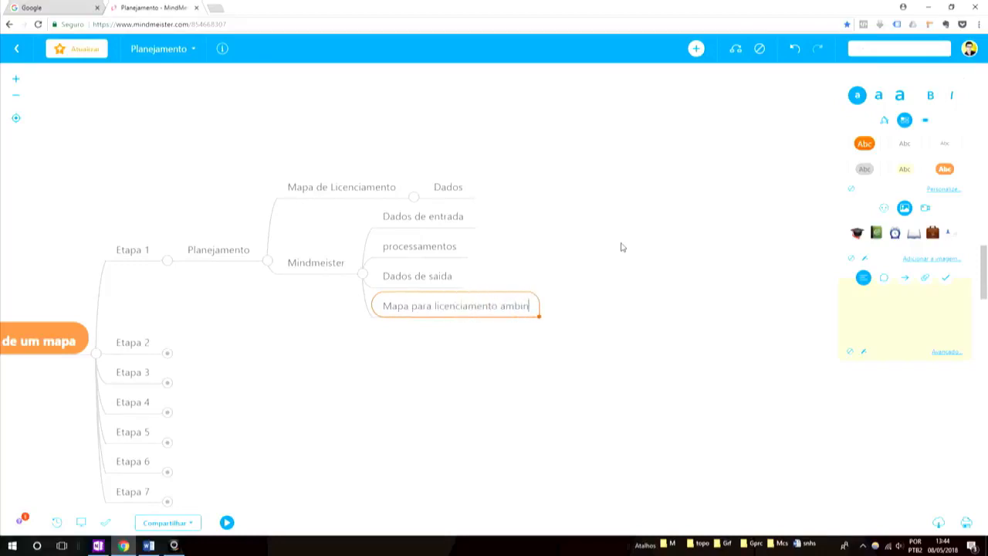
key(BackSpace)
text(ental)
Add the subtopics "Dados de entrada" and "Processamentos" under Mapa para licenciamento ambiental.
click(697, 48)
text(Dados de entrada)
click(514, 305)
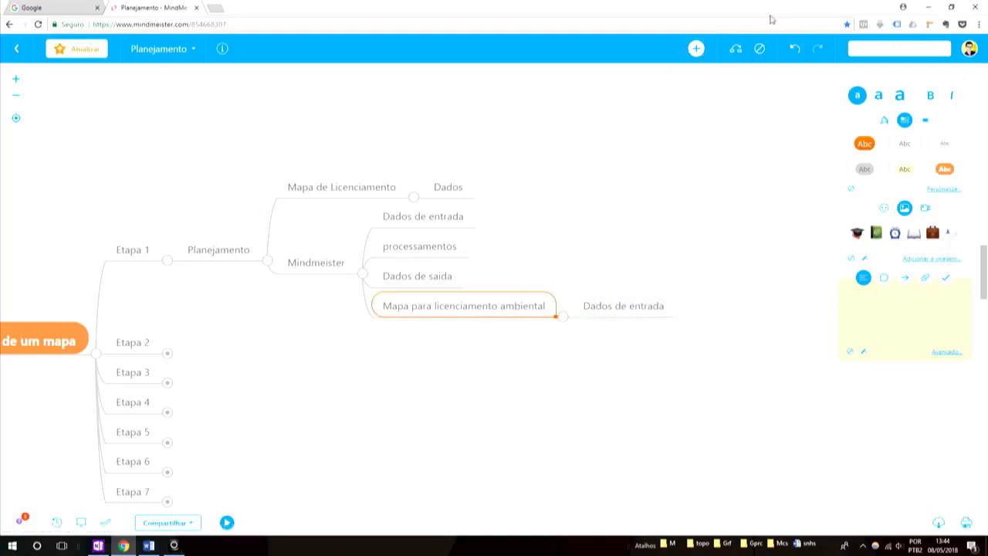
click(697, 49)
text(Processamentos)
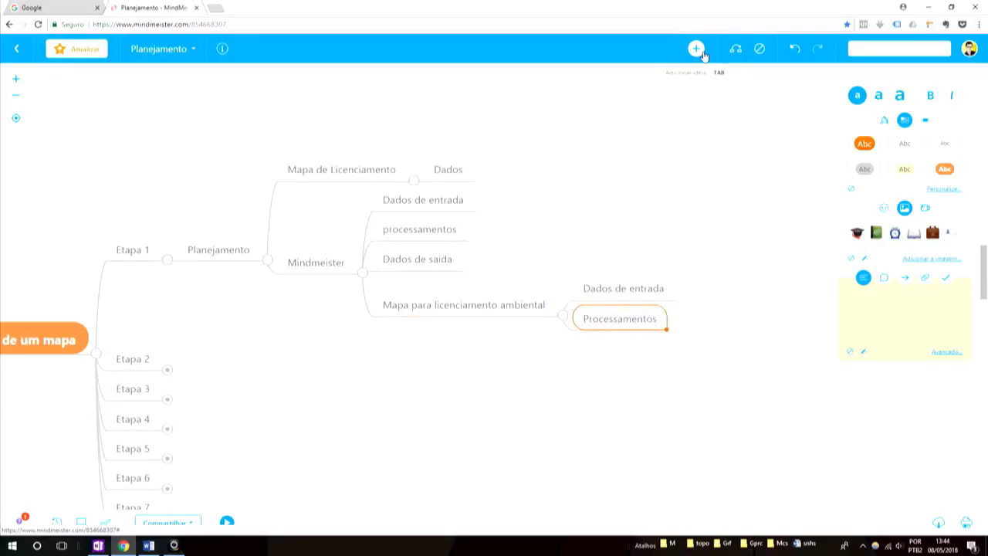
double_click(645, 327)
click(643, 368)
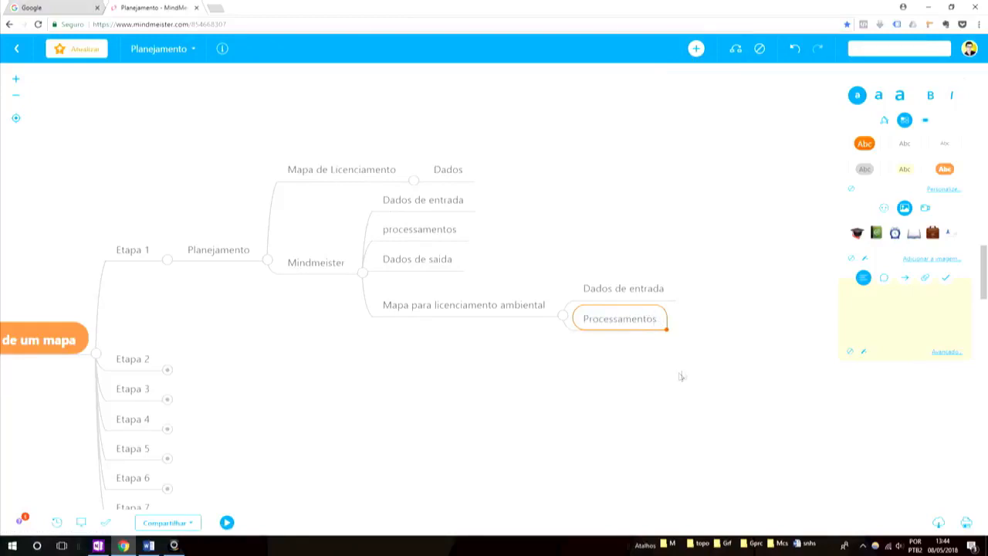
Expand the Etapa 2 branch and select its Obtenção de dados topic.
click(644, 288)
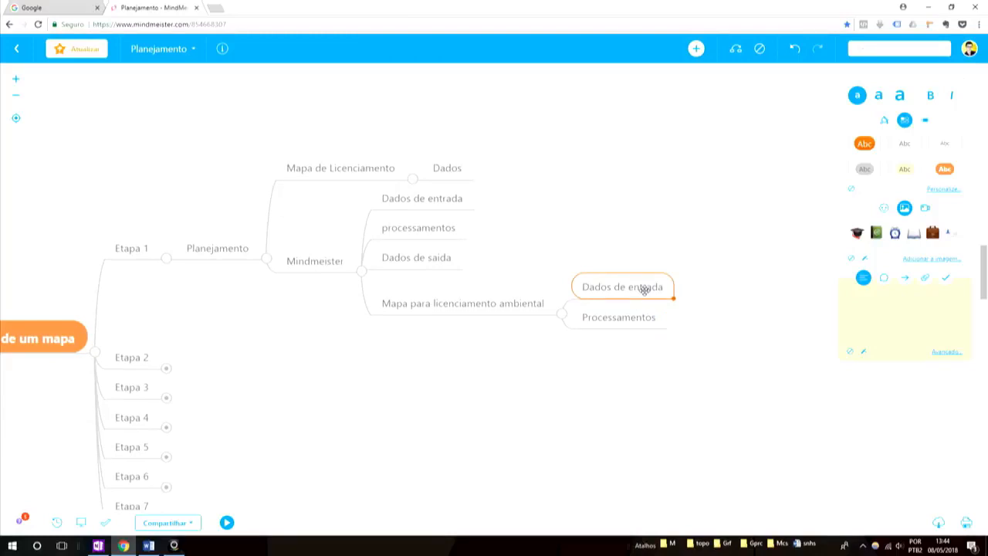
drag(714, 333, 600, 349)
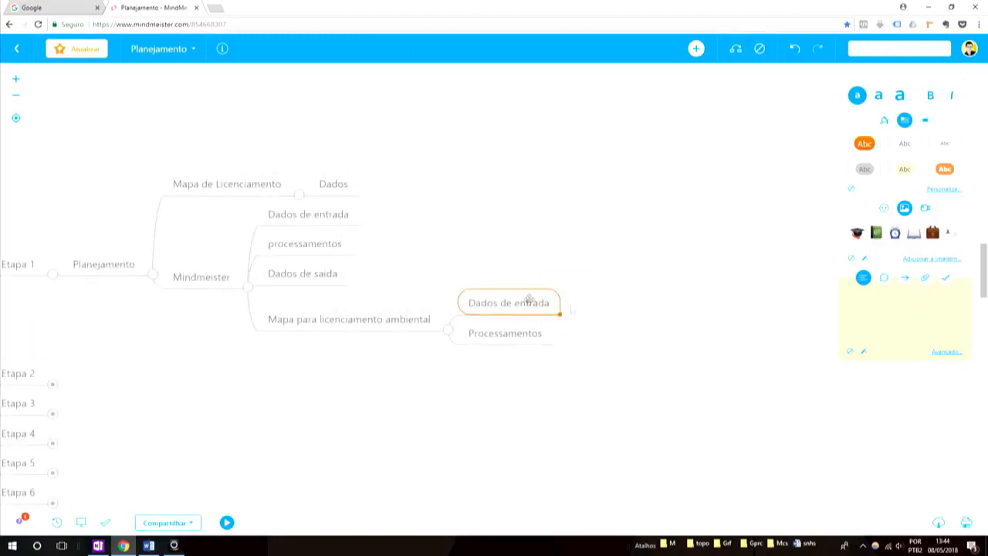
drag(347, 412, 524, 351)
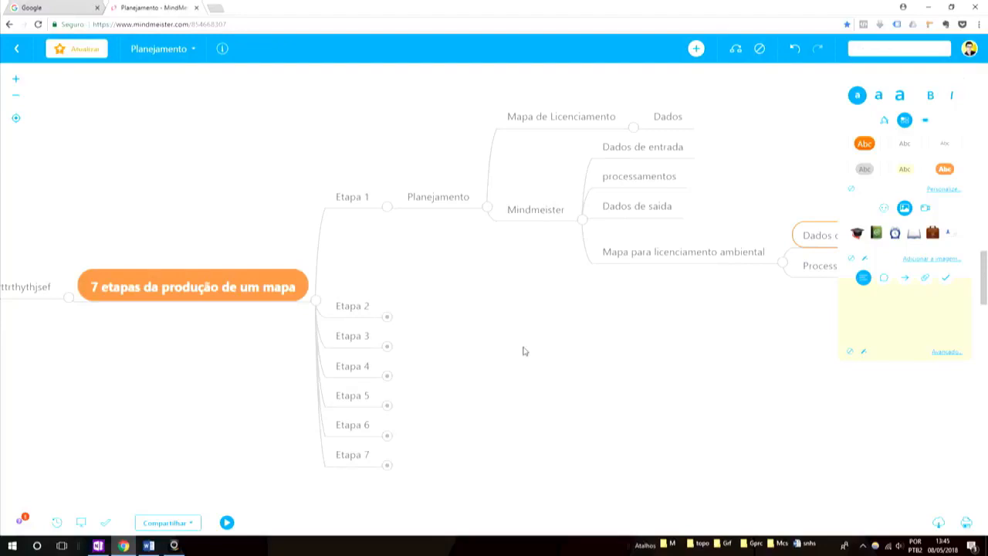
drag(558, 301, 468, 305)
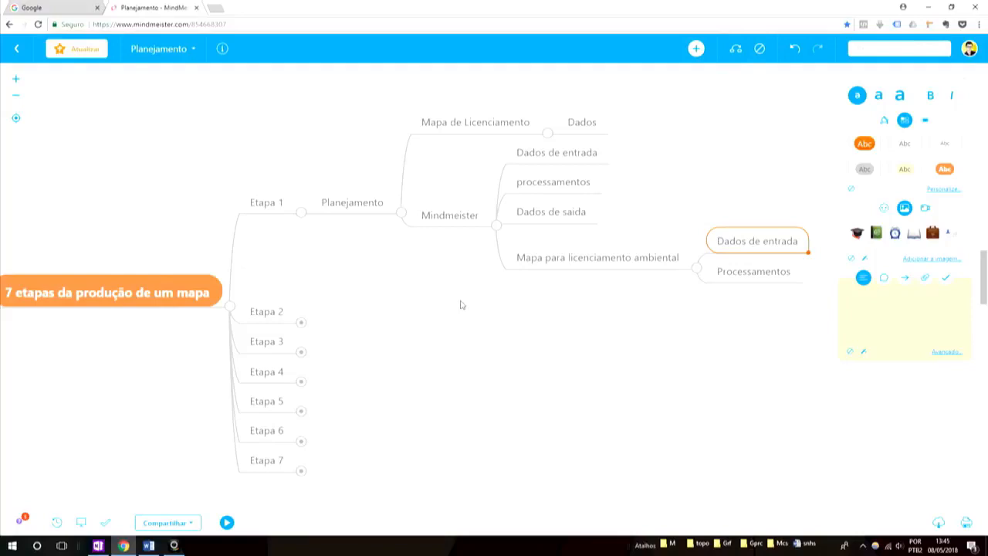
drag(320, 302, 301, 270)
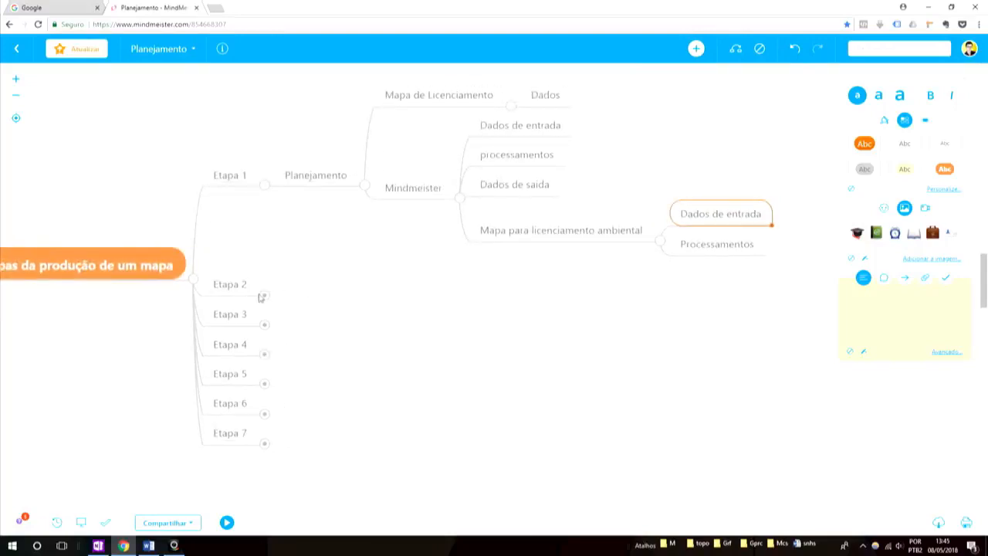
click(263, 298)
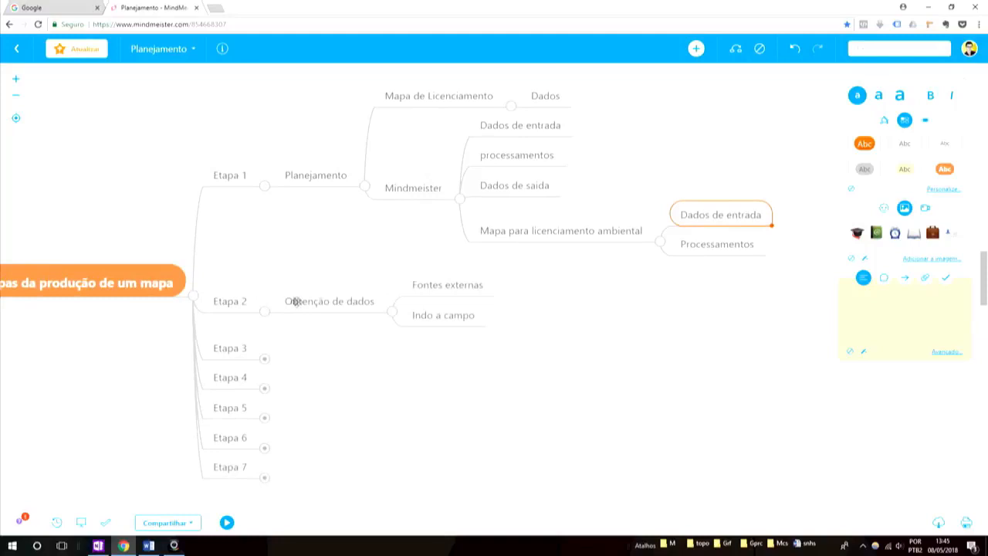
click(298, 303)
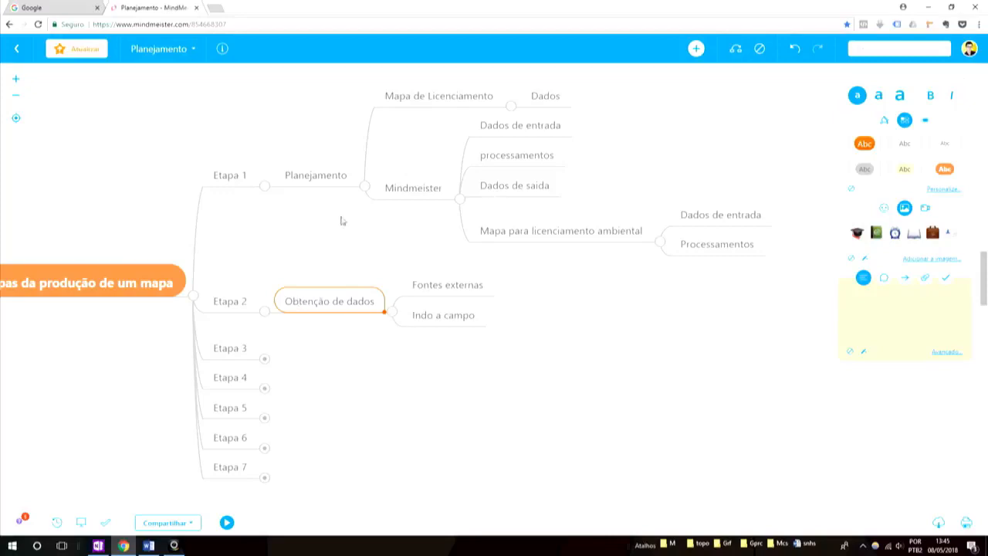
click(323, 178)
click(287, 297)
drag(337, 349, 335, 356)
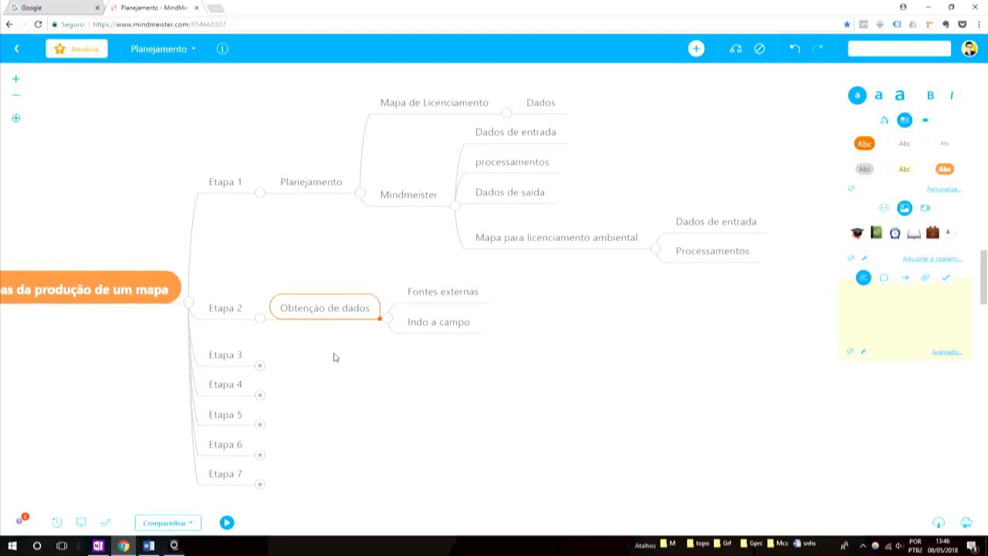
Add a subtopic "órgãos do governo" under Fontes externas and correct the spelling of its first word.
click(482, 292)
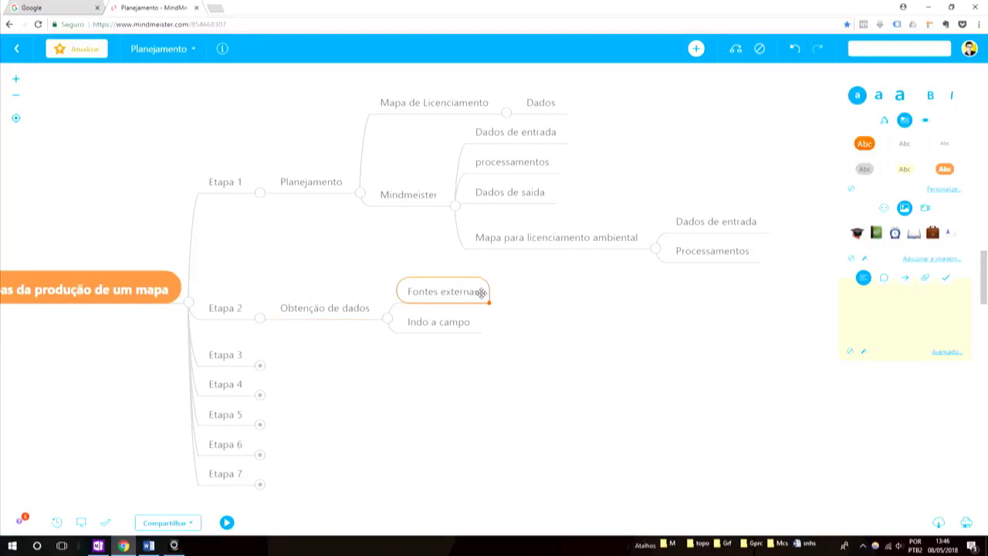
click(696, 49)
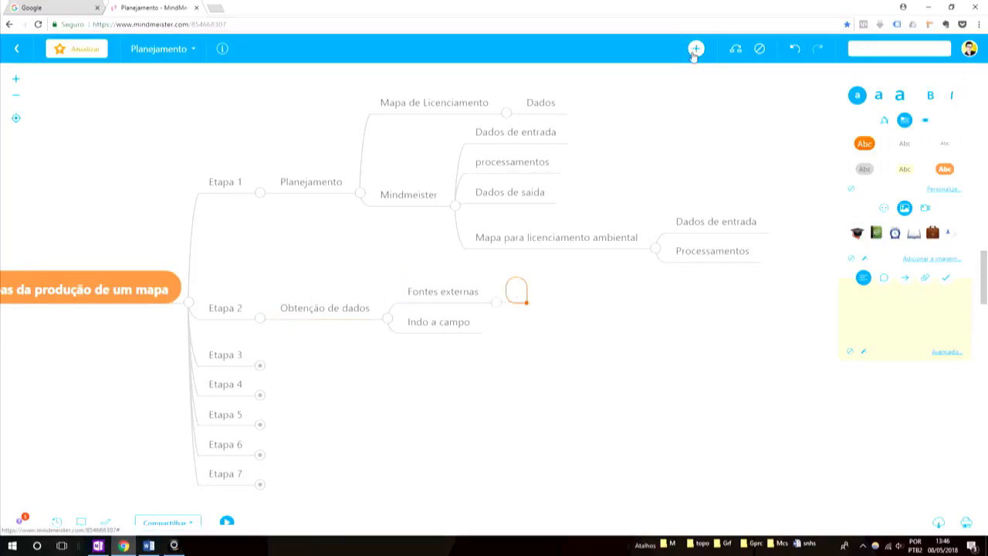
text(orgãos do governo)
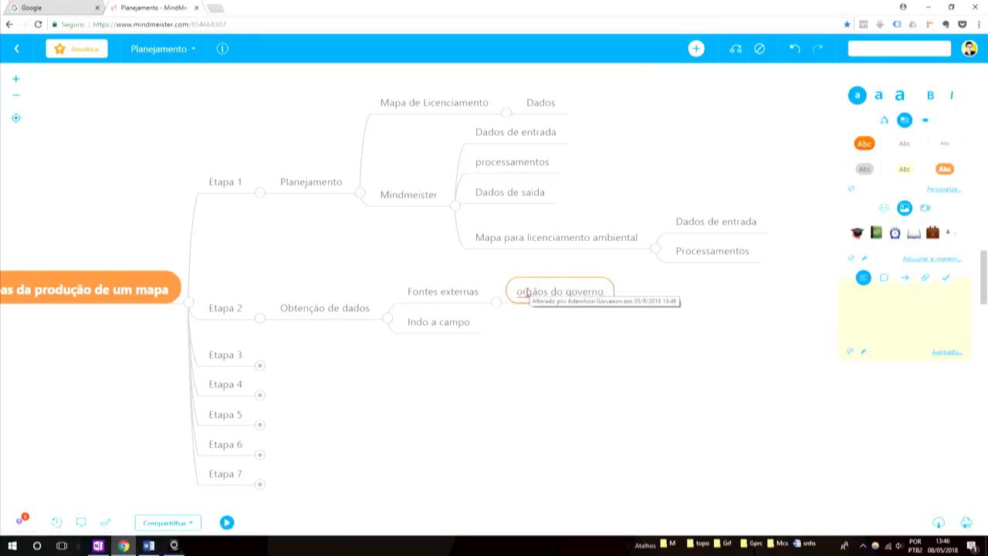
right_click(527, 292)
click(541, 299)
Add a second subtopic named "Empresas" under Fontes externas.
click(466, 297)
click(696, 49)
text(Empresas)
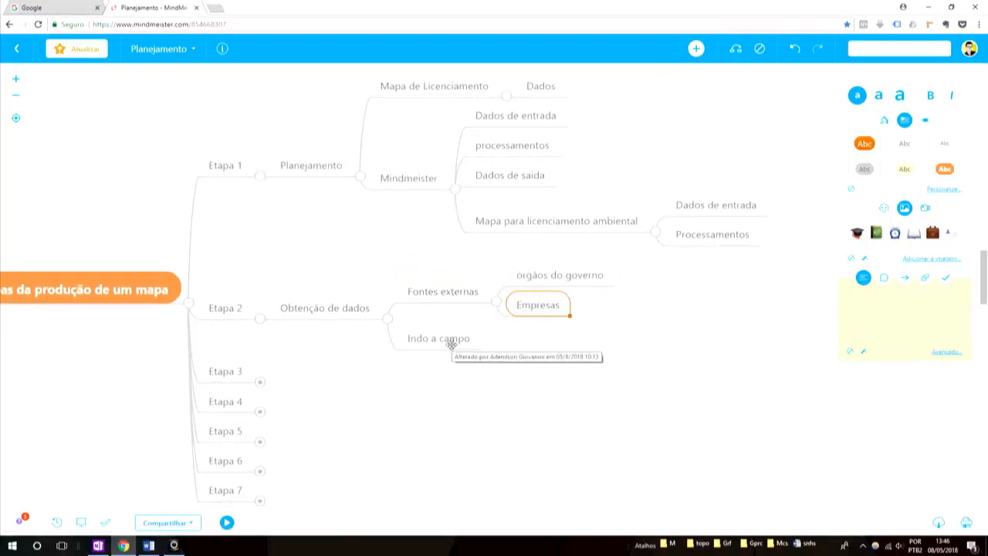
click(434, 344)
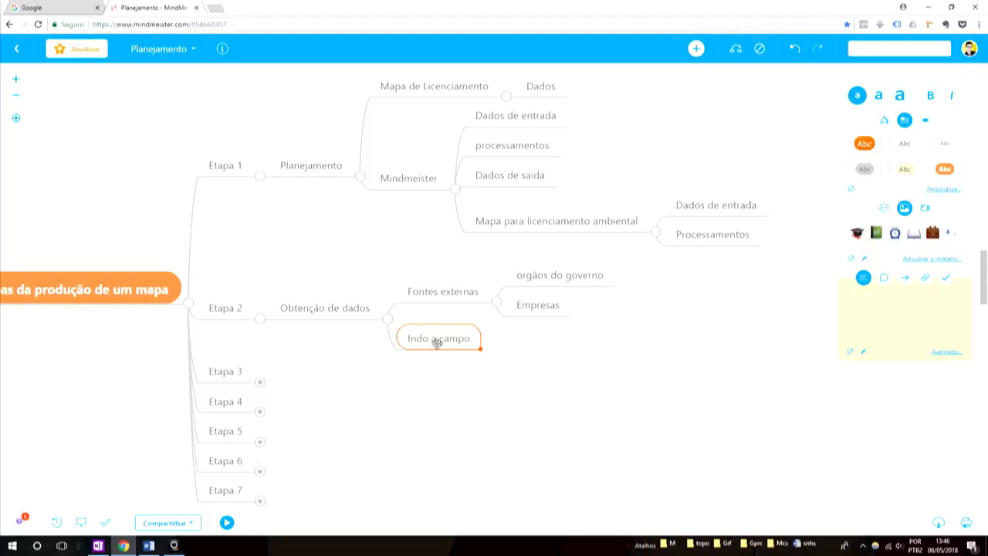
click(357, 311)
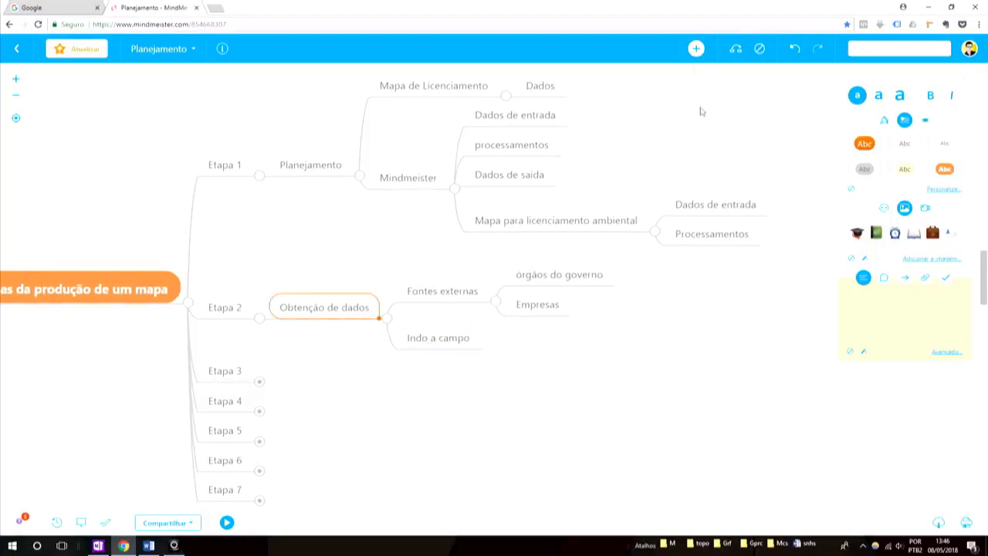
click(696, 53)
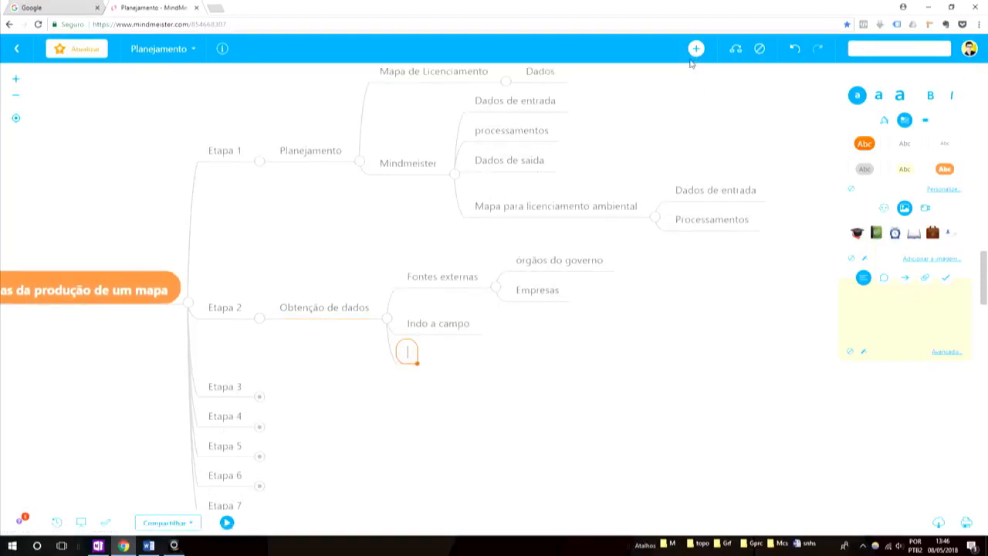
click(300, 383)
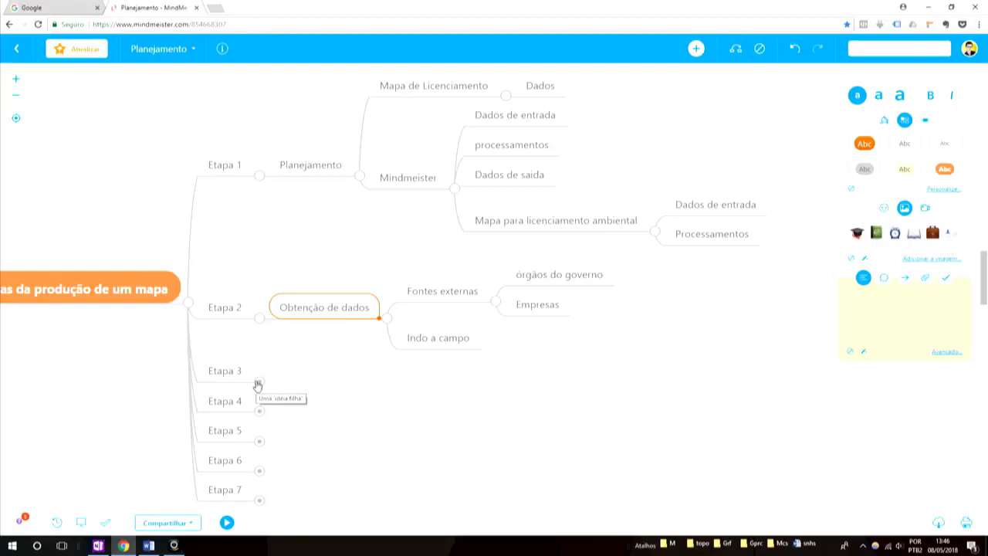
Expand the Etapa 3 branch and step through its Preparação dos dados, SIRGAS 2000 and modelbuilder topics, leaving modelbuilder selected.
click(259, 384)
click(323, 415)
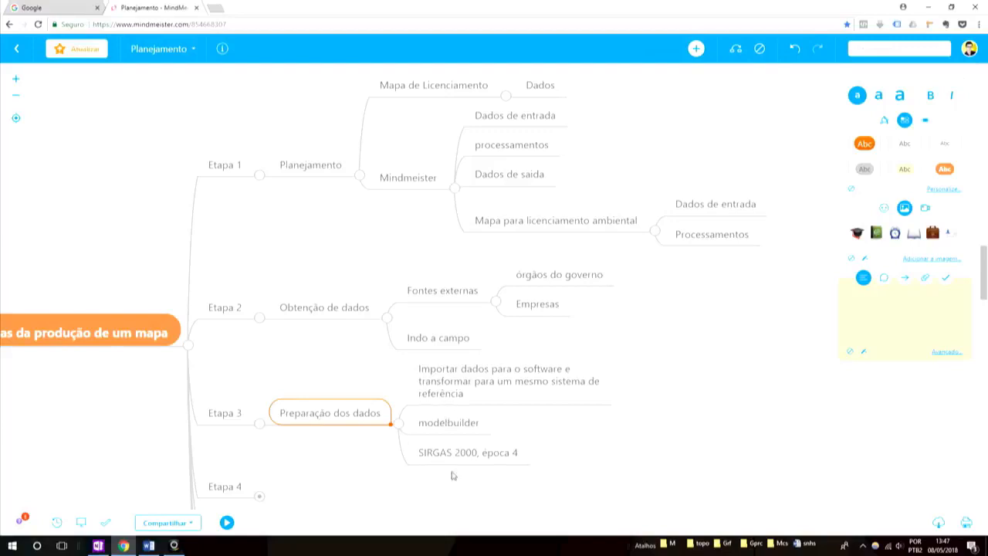
click(478, 459)
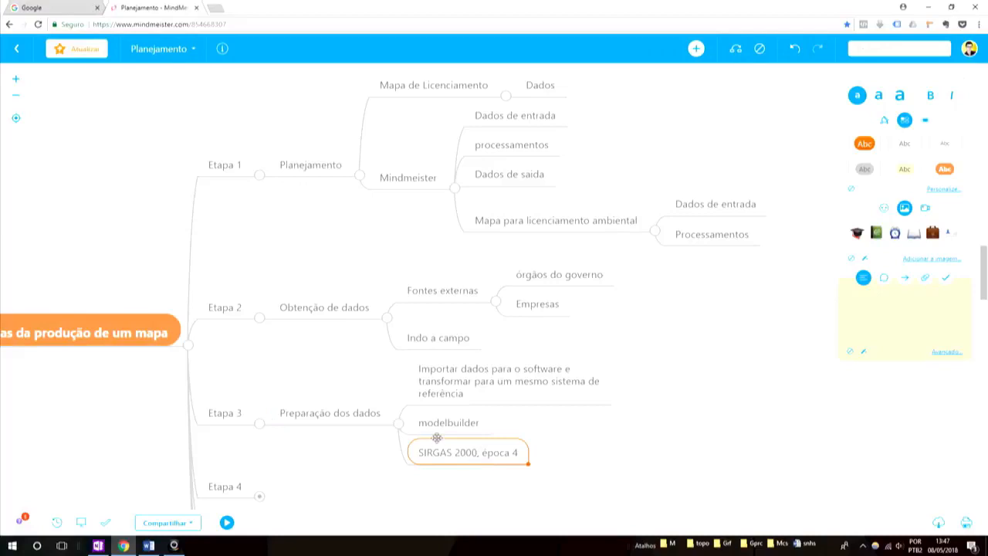
click(447, 424)
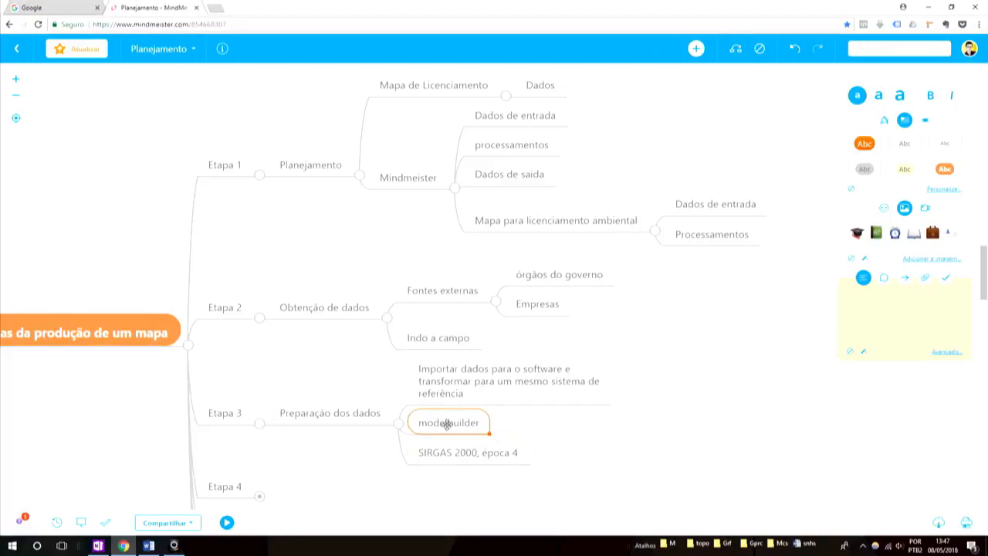
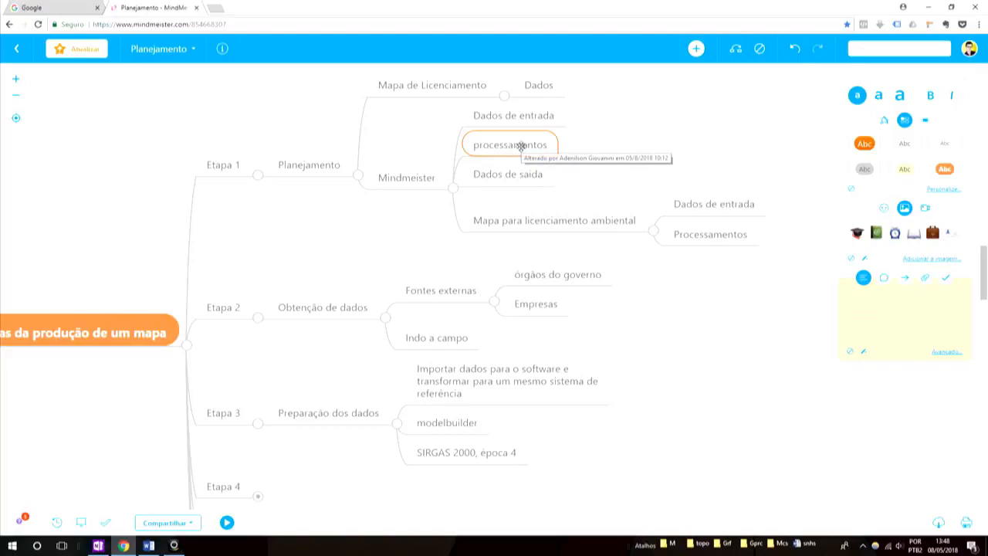
scroll(346, 435, down, 1)
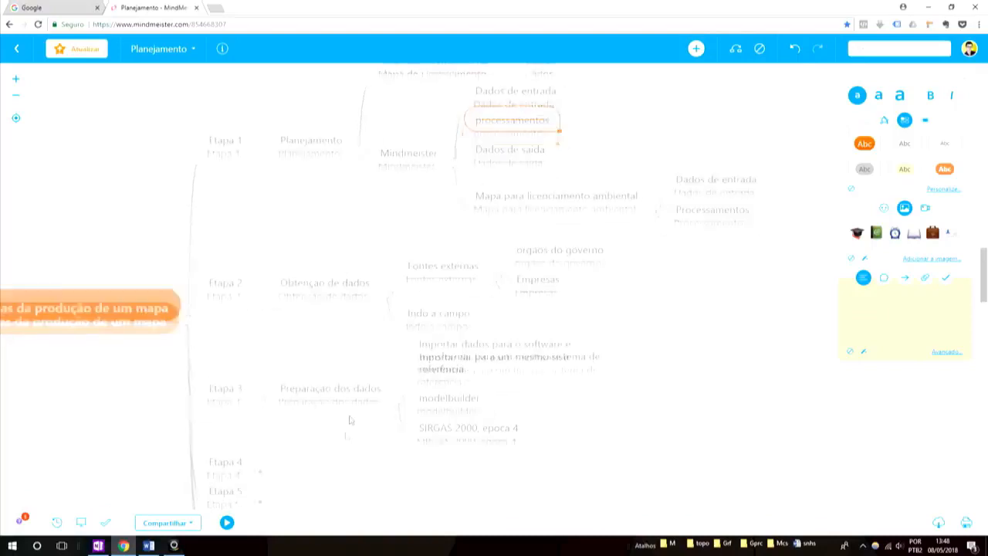
click(446, 387)
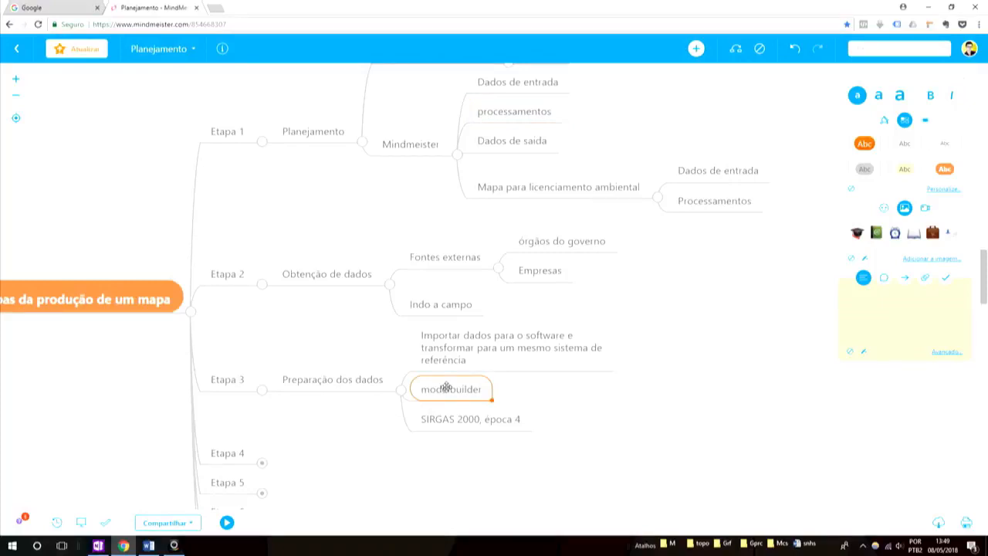
Expand the Etapa 4 and Etapa 5 branches and select Etapa 4's Vetorização automatizada dos dados topic.
scroll(360, 446, down, 2)
click(218, 284)
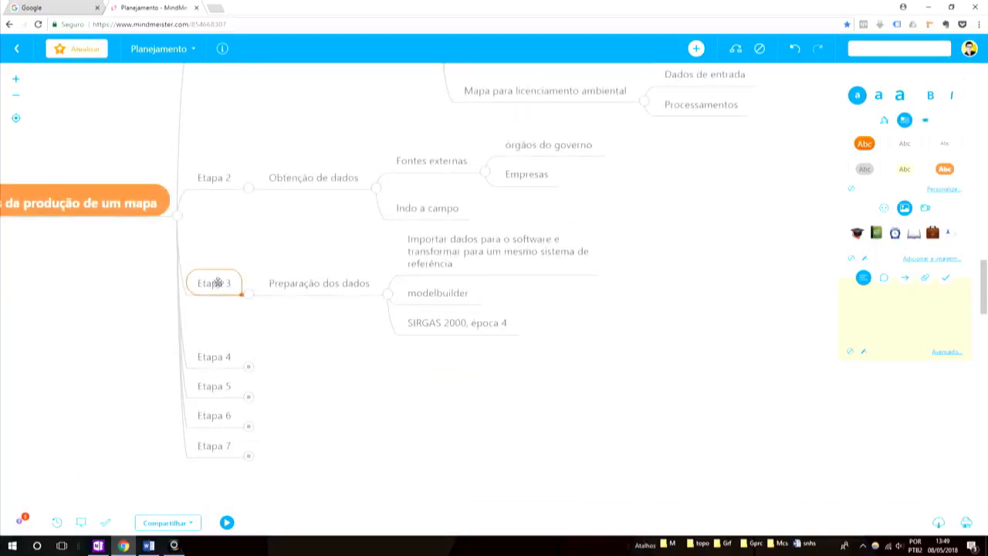
click(247, 368)
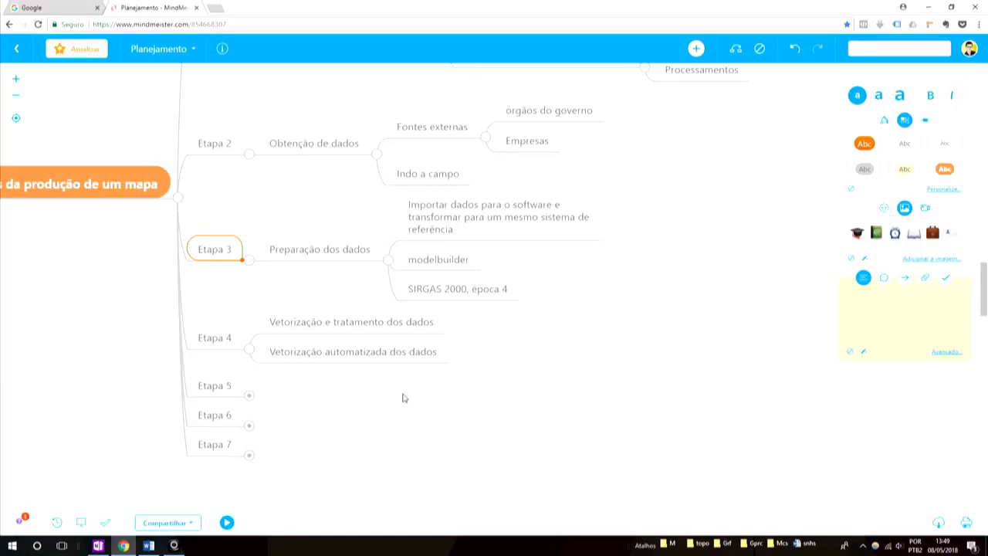
click(249, 395)
click(238, 380)
click(284, 323)
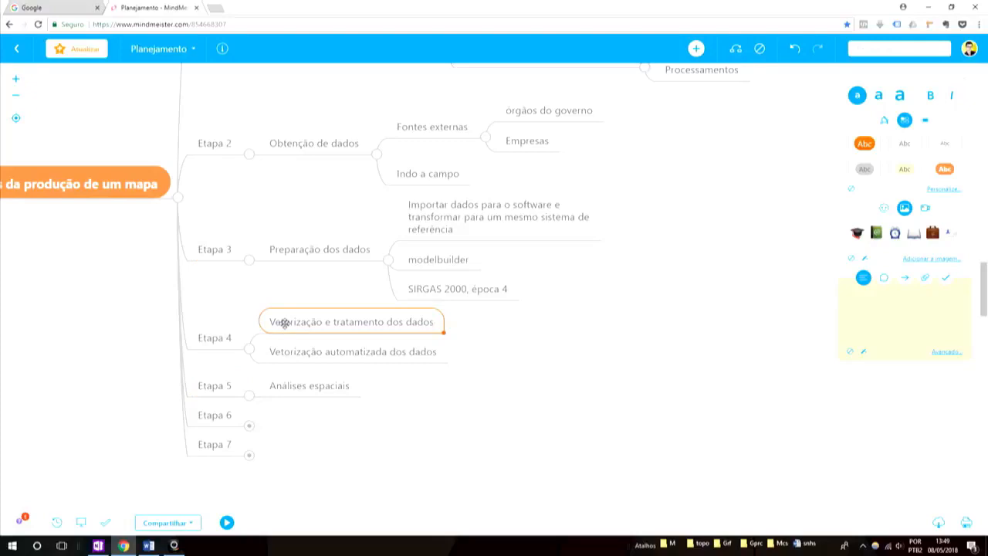
click(316, 345)
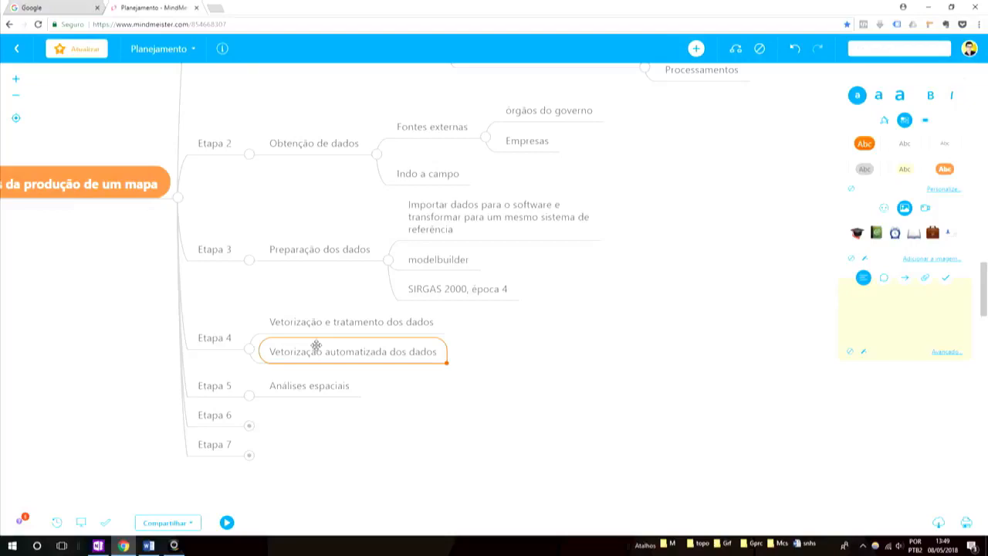
click(699, 52)
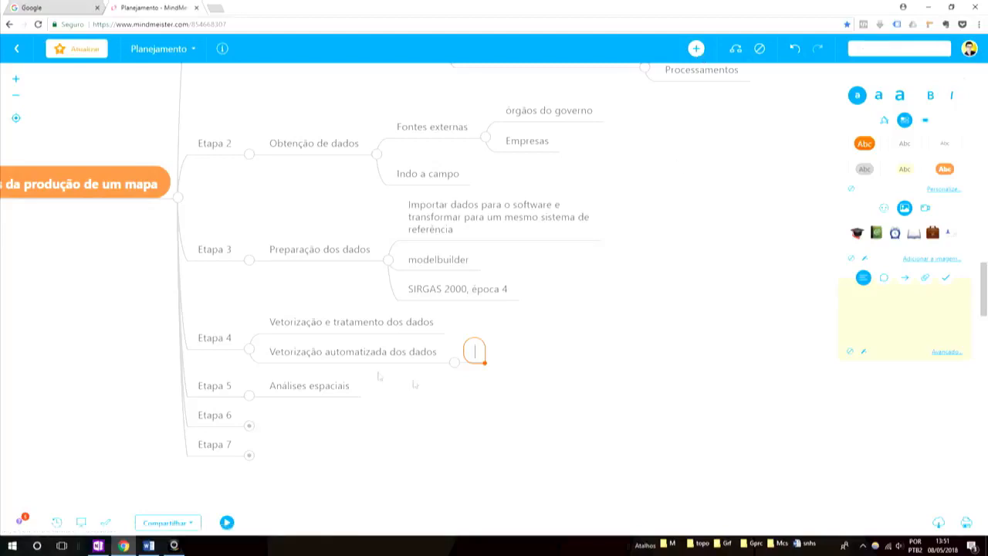
double_click(361, 353)
click(565, 434)
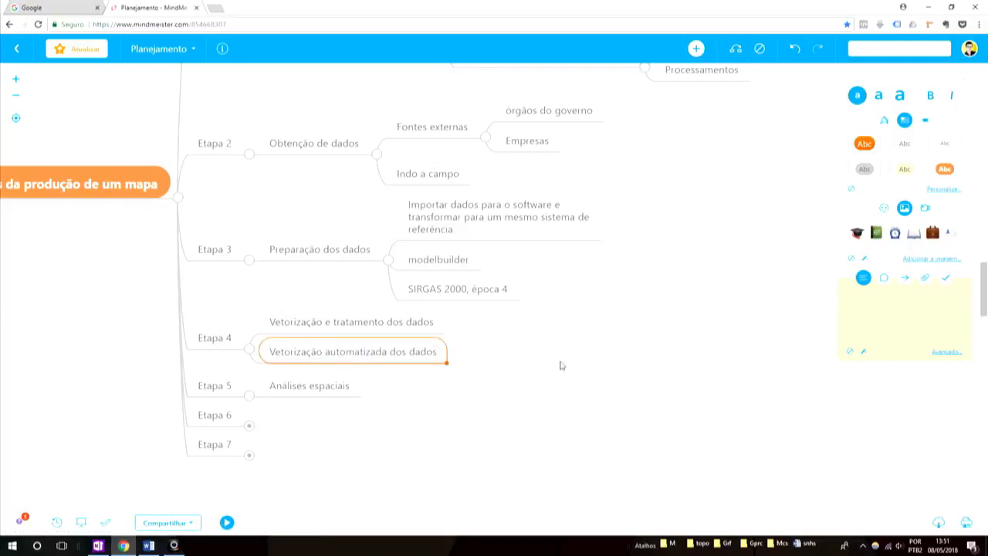
Select the Etapa 5 topic and expand the Etapa 6 branch.
drag(466, 427, 458, 355)
click(203, 314)
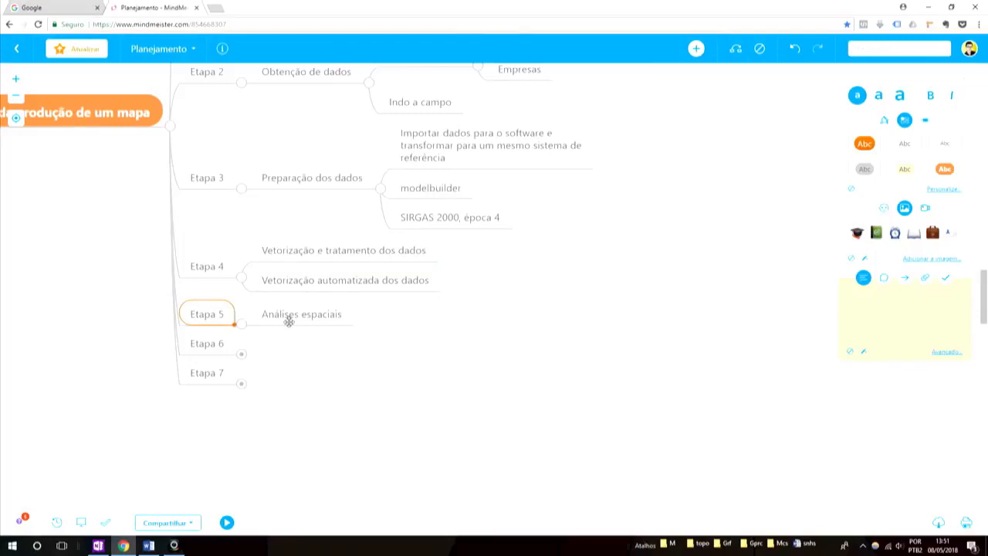
click(242, 354)
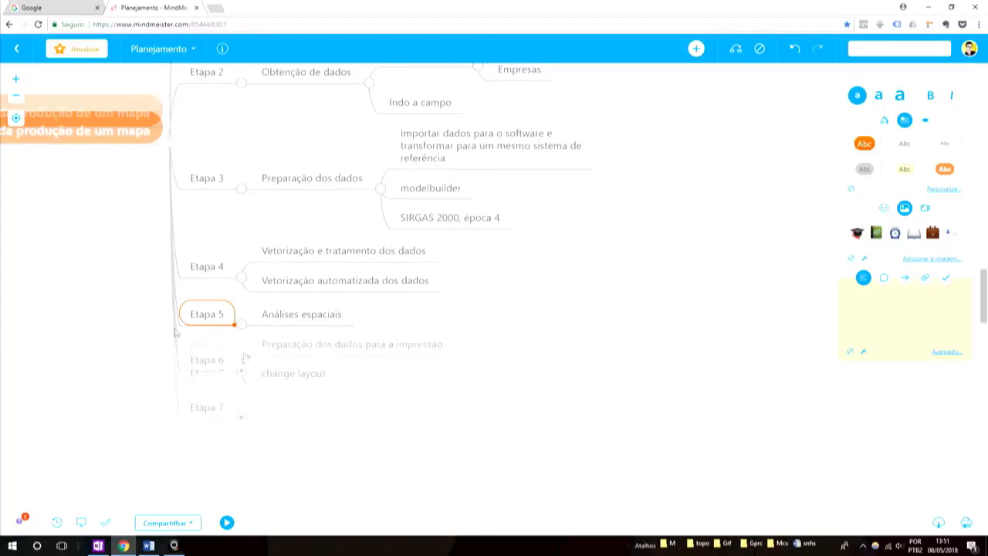
drag(90, 331, 99, 275)
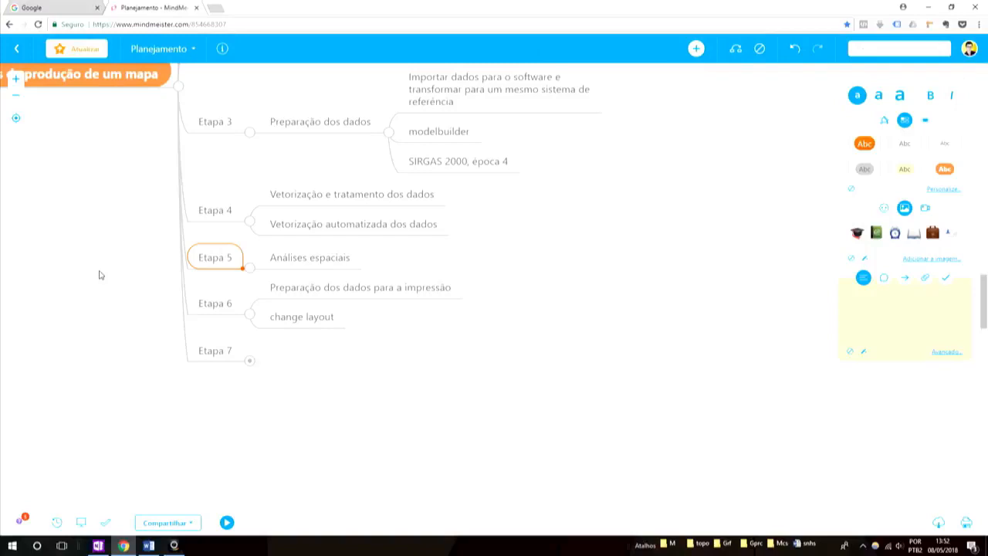
Add a subtopic named "Semiologia" under Etapa 6's Preparação dos dados para a impressão.
click(409, 287)
click(697, 50)
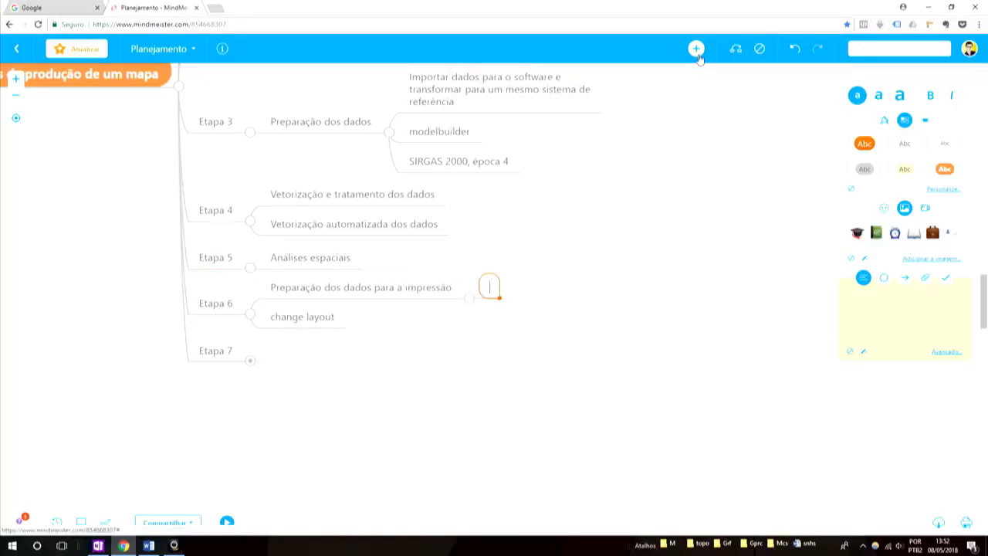
text(Semio)
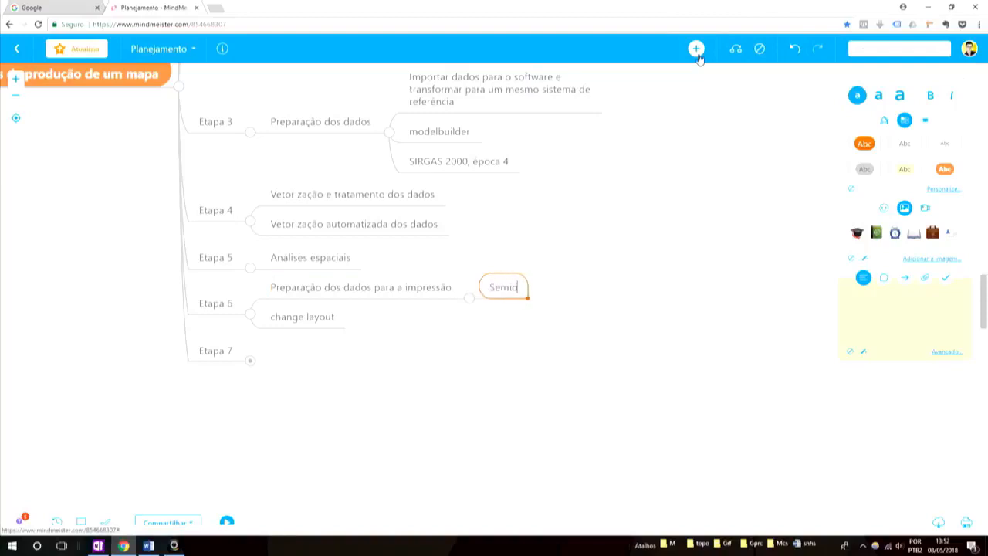
text(logia)
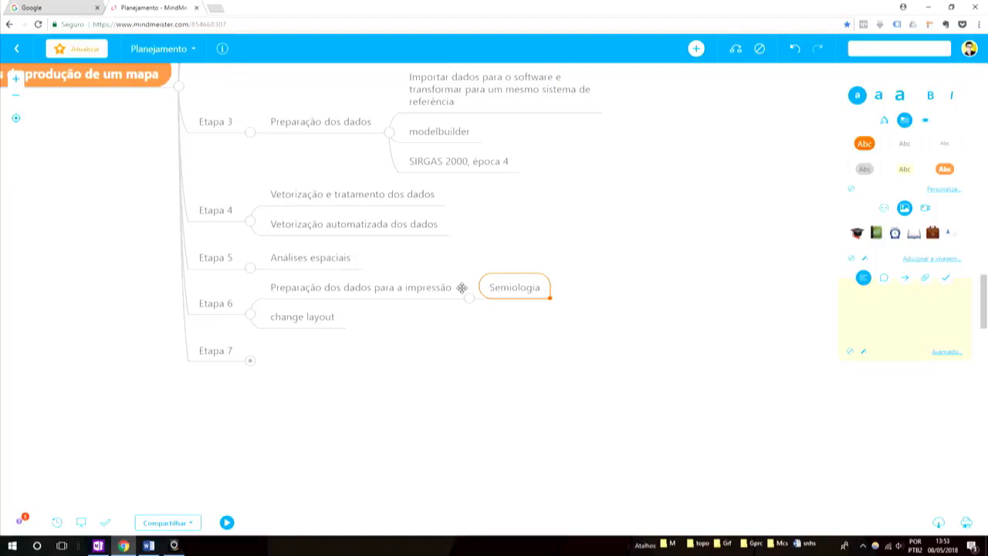
Select the change layout topic, then expand the Etapa 7 branch and select its Impressão do mapa e entrega para o cliente topic.
click(320, 318)
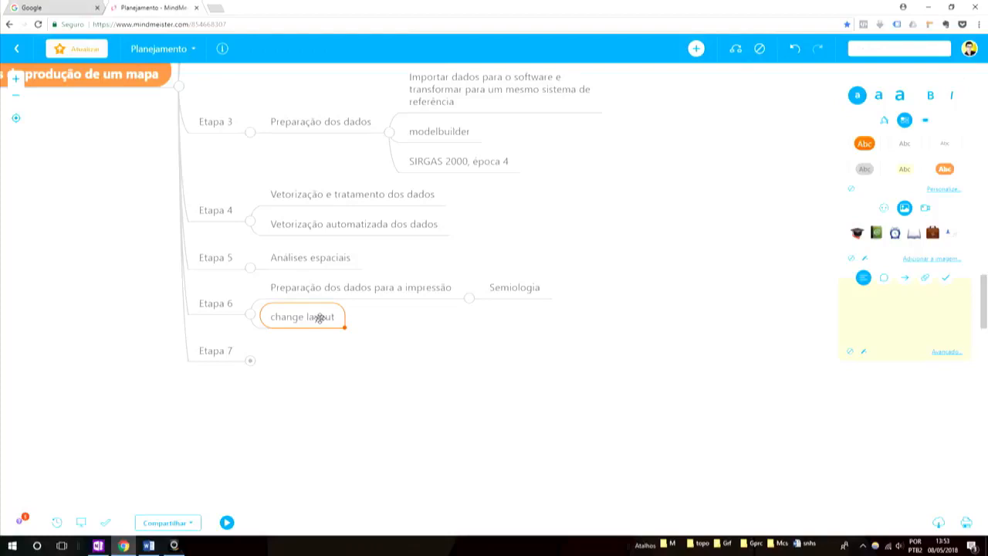
click(251, 362)
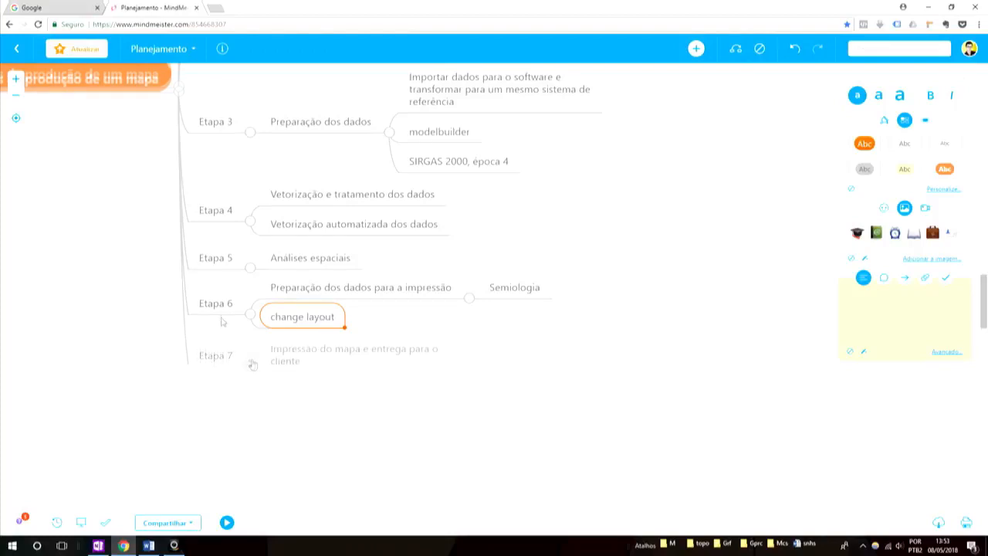
drag(53, 293, 98, 319)
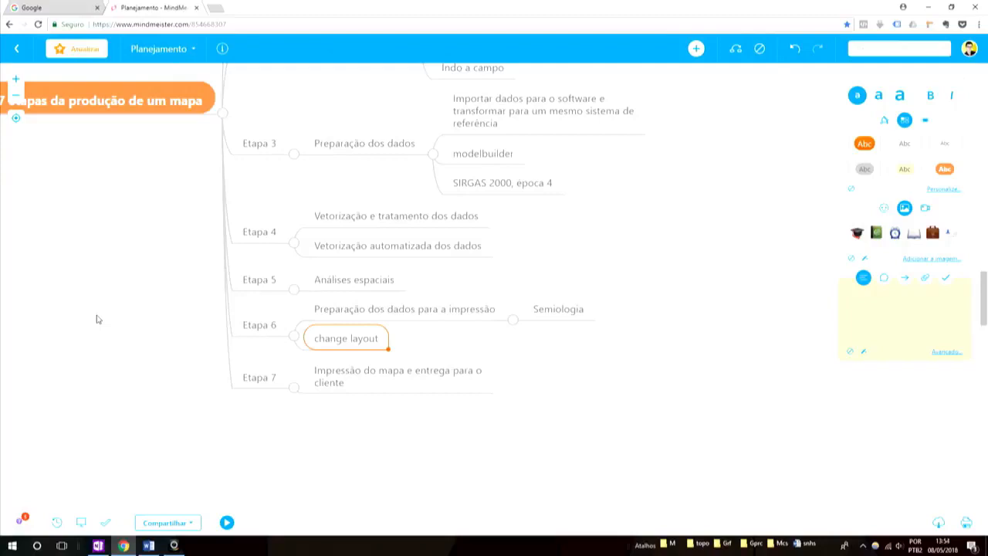
click(317, 379)
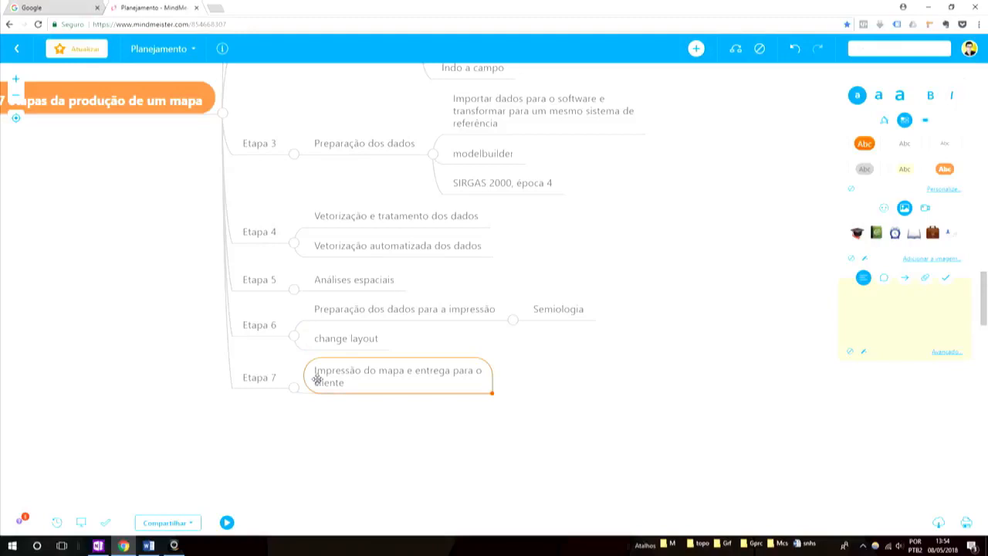